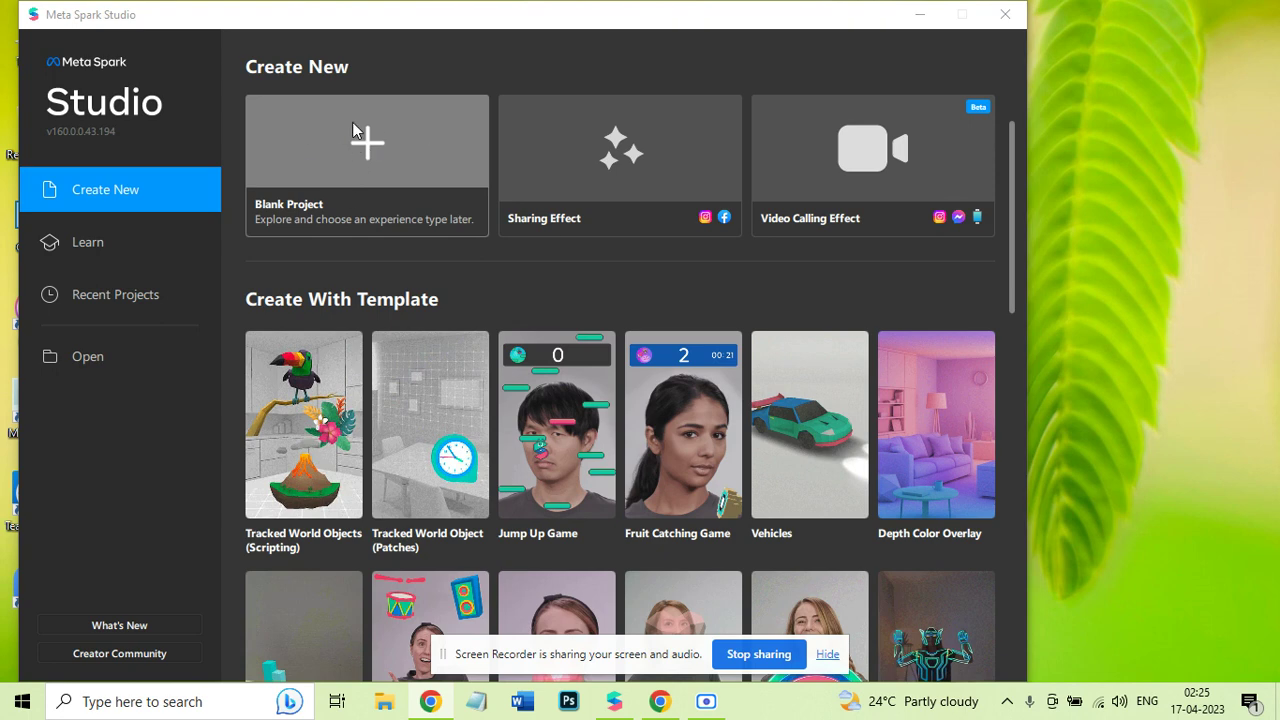
# Create a new blank project.
pyautogui.click(387, 153)
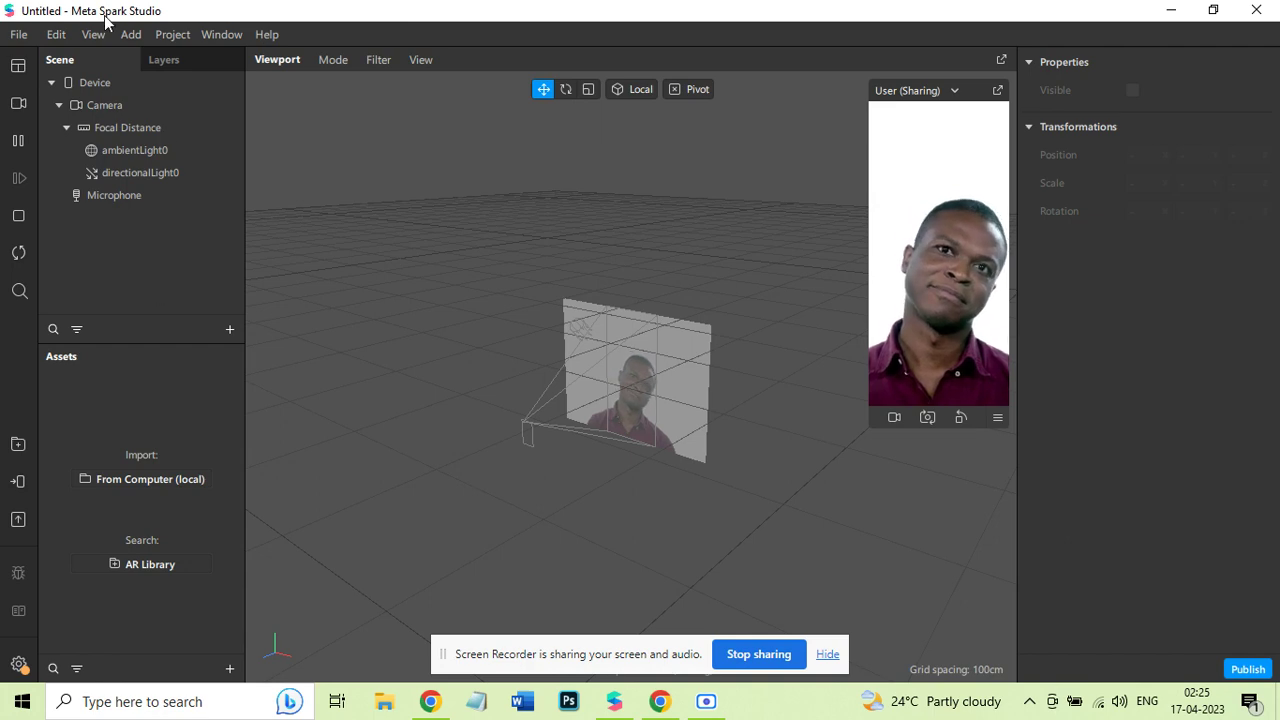
# Select the Device in the scene and examine the iOS and Android device models available for the preview.
pyautogui.click(92, 84)
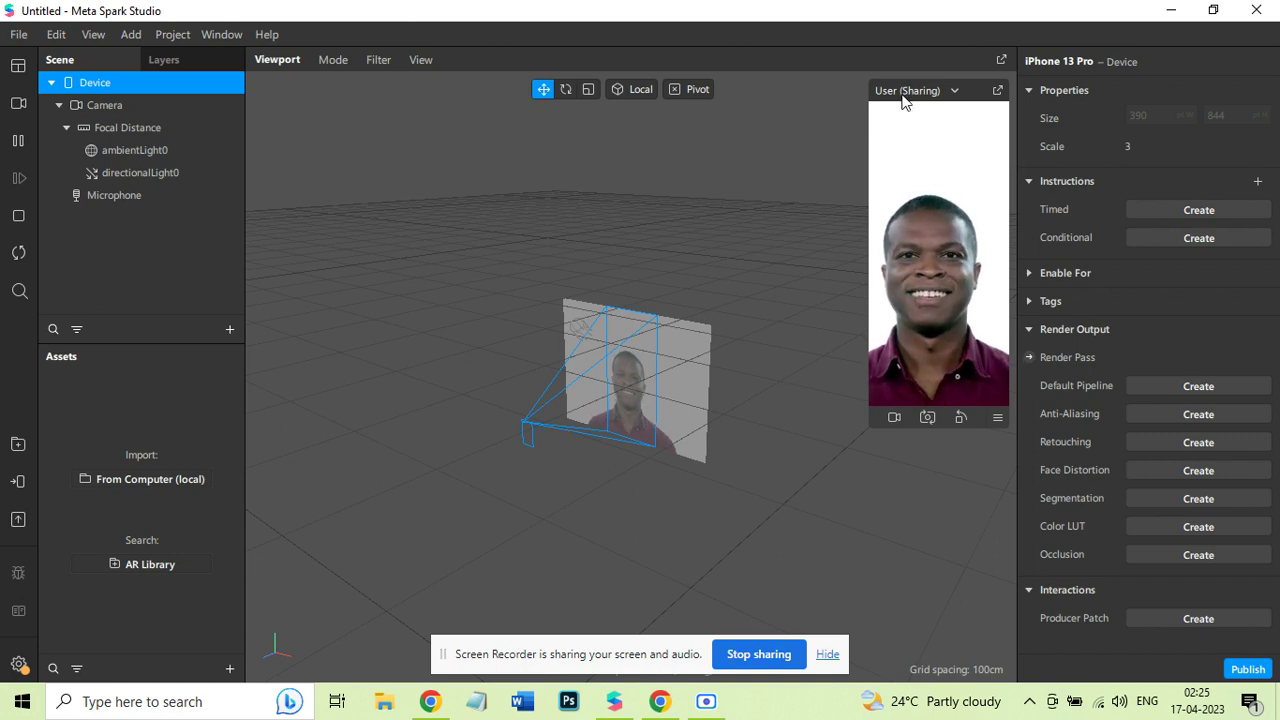
pyautogui.click(998, 419)
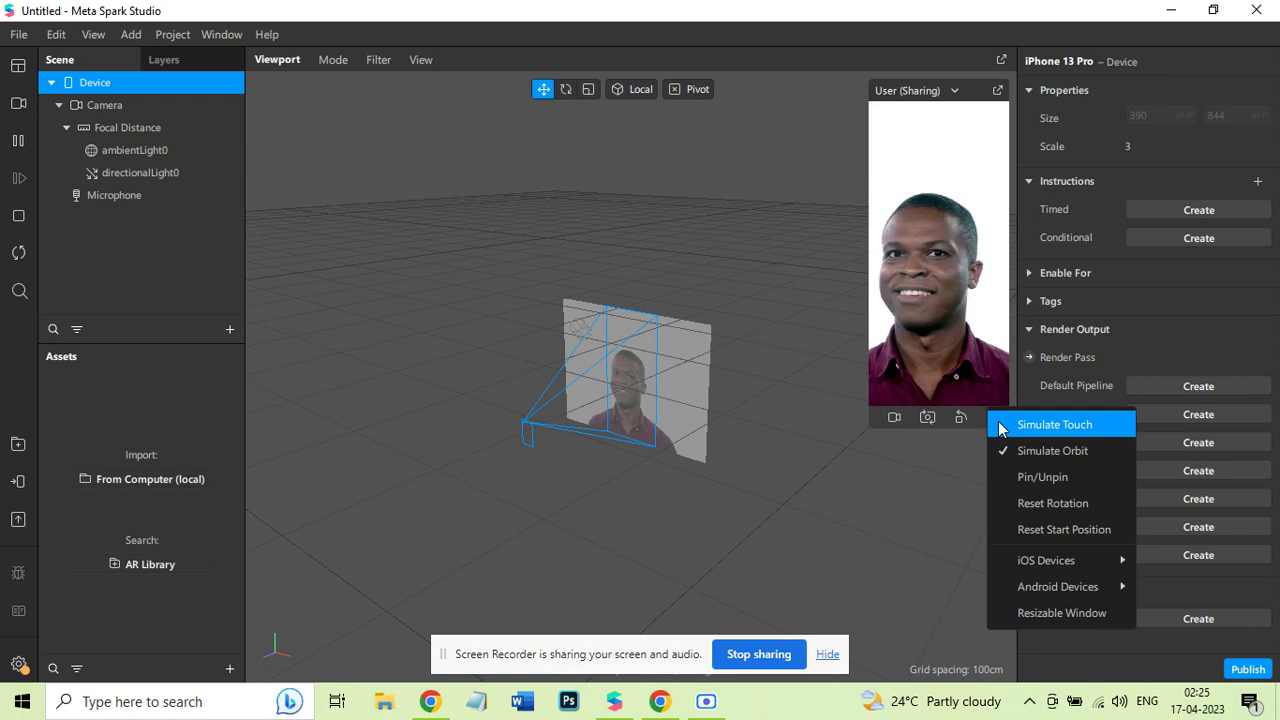
pyautogui.moveTo(1046, 564)
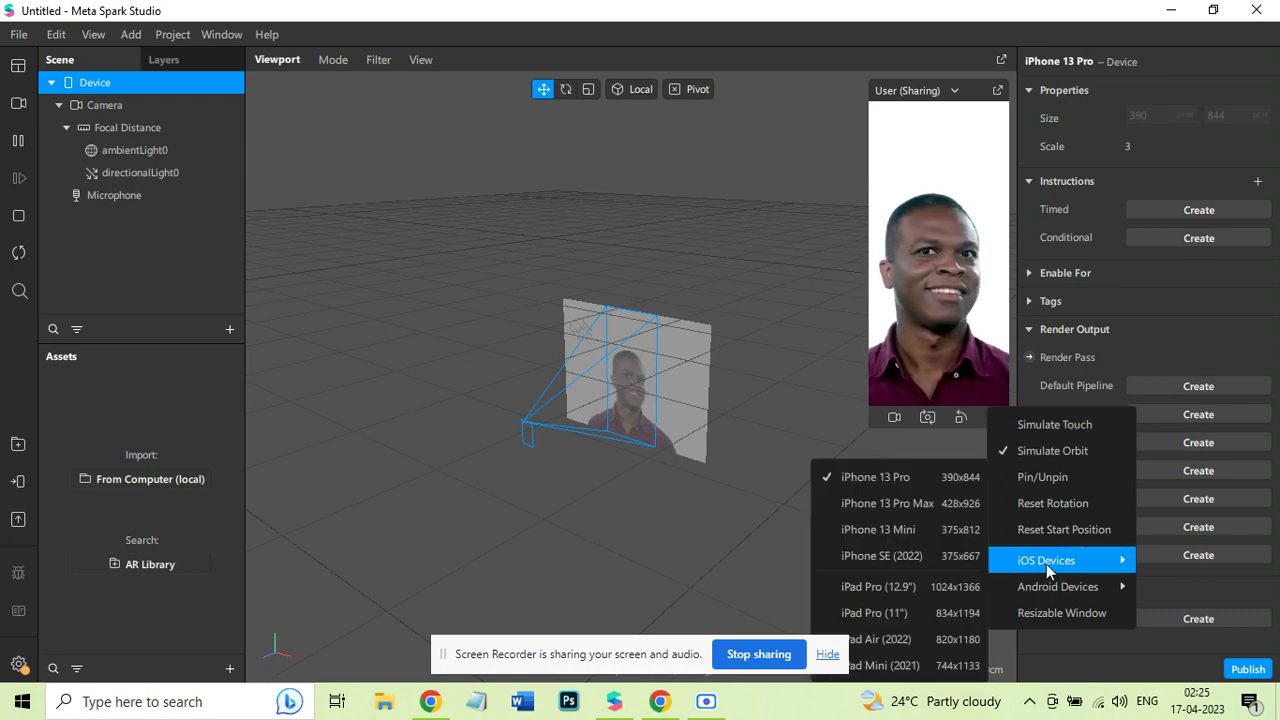
pyautogui.moveTo(1052, 590)
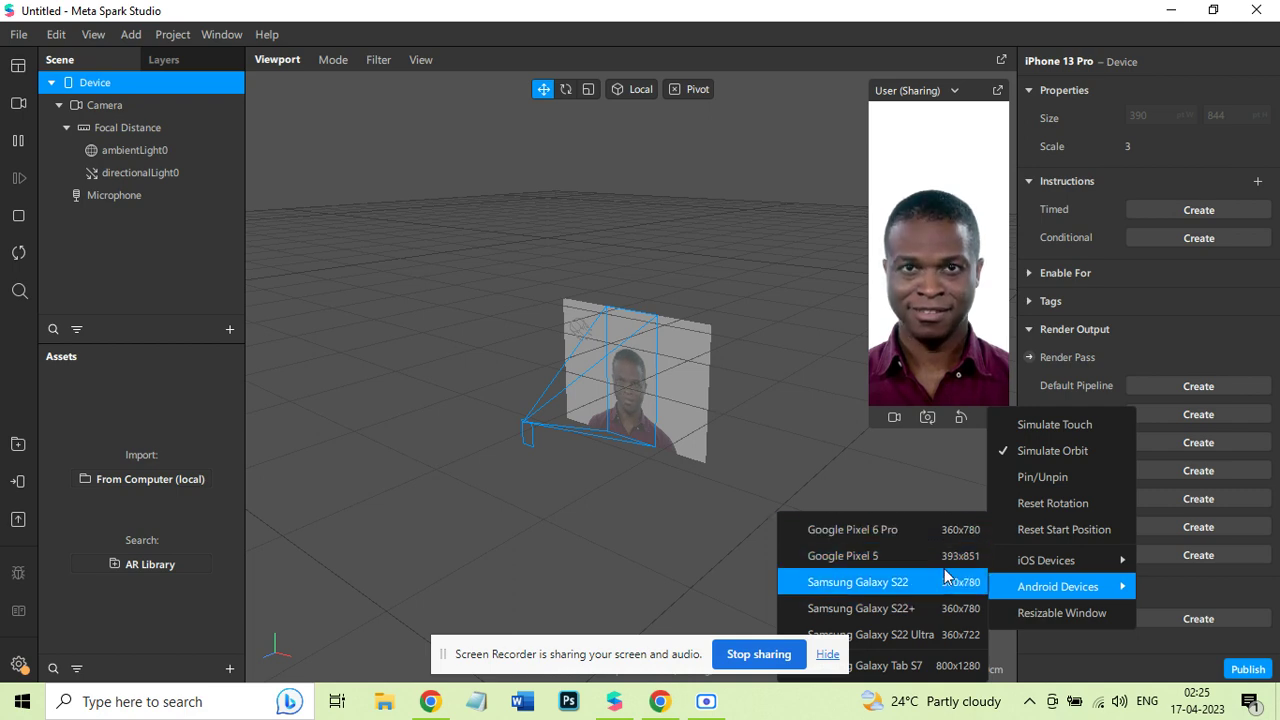
pyautogui.click(184, 225)
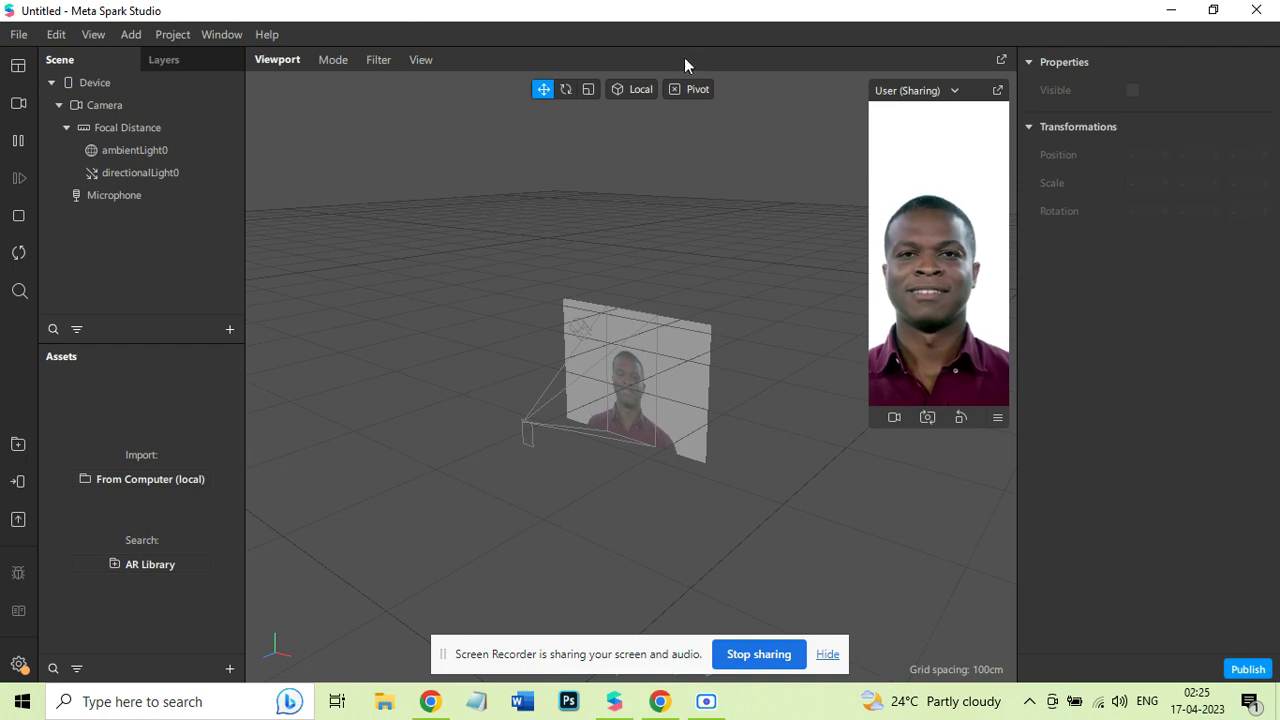
# Add a Person segmentation to the scene's camera.
pyautogui.click(105, 104)
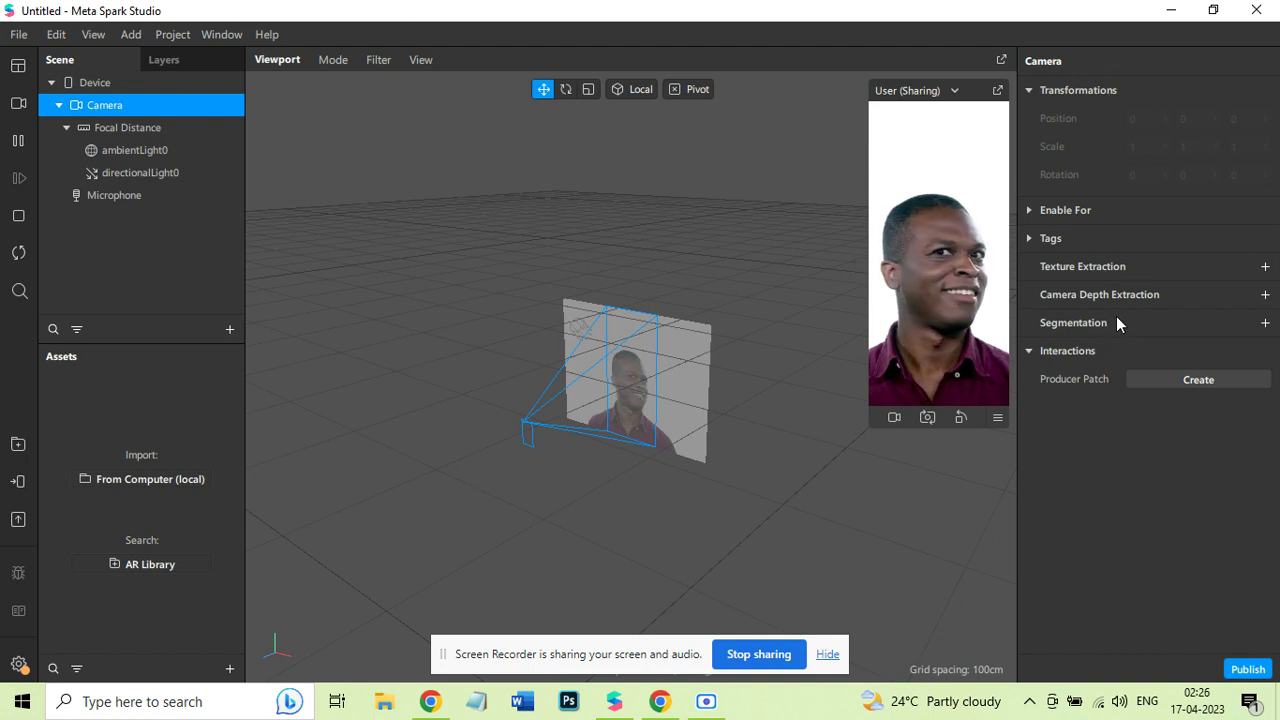
pyautogui.click(1265, 324)
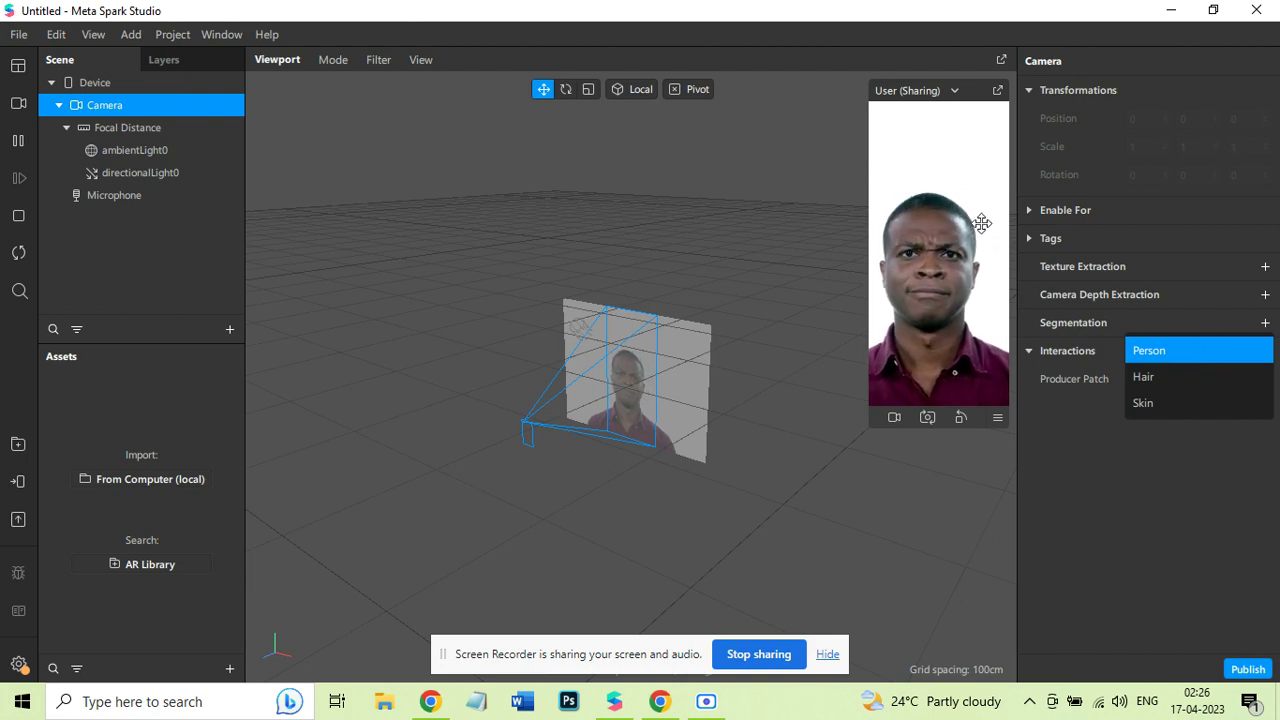
pyautogui.click(1168, 350)
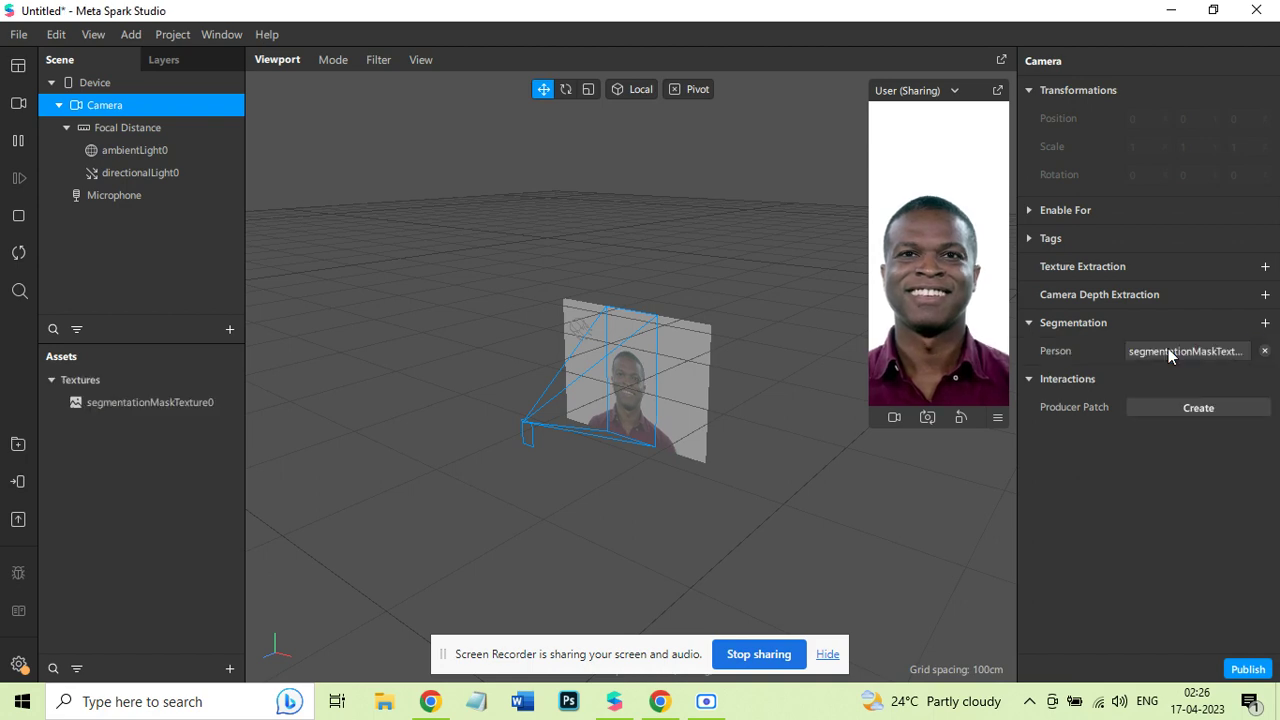
# Add a Rectangle object to the scene and rename it bg.
pyautogui.rightClick(136, 230)
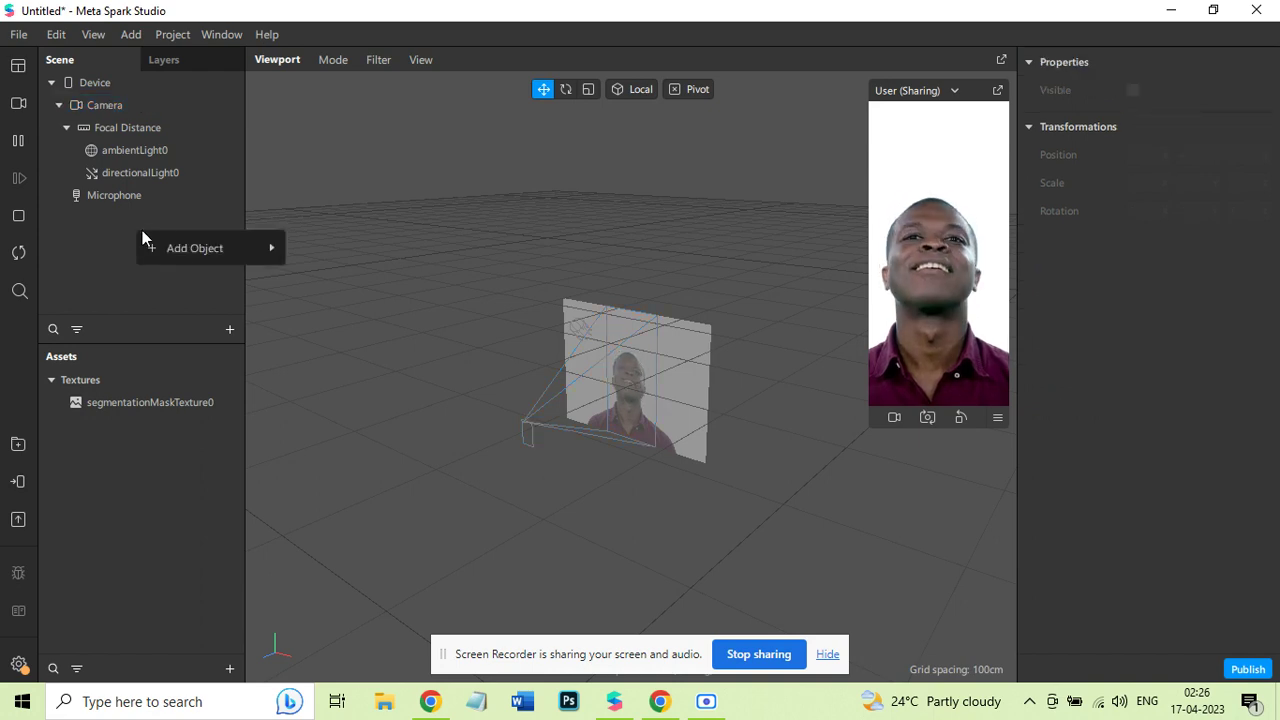
pyautogui.moveTo(225, 246)
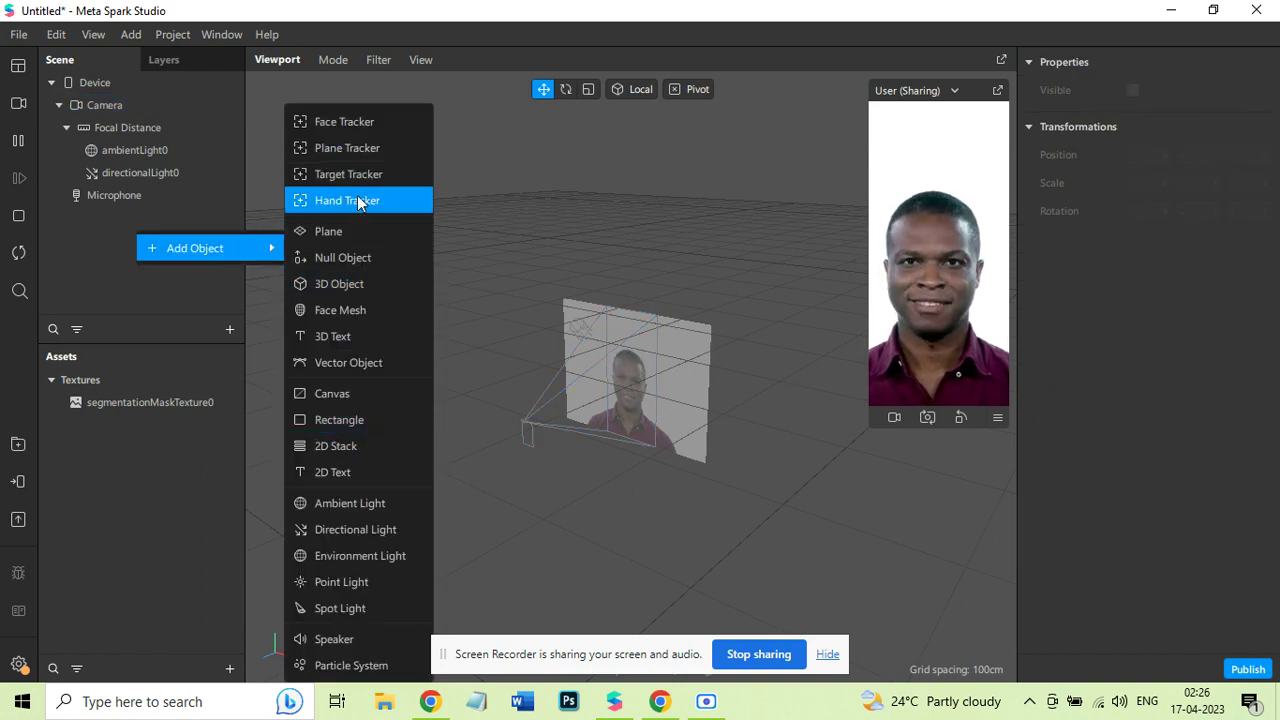
pyautogui.click(345, 420)
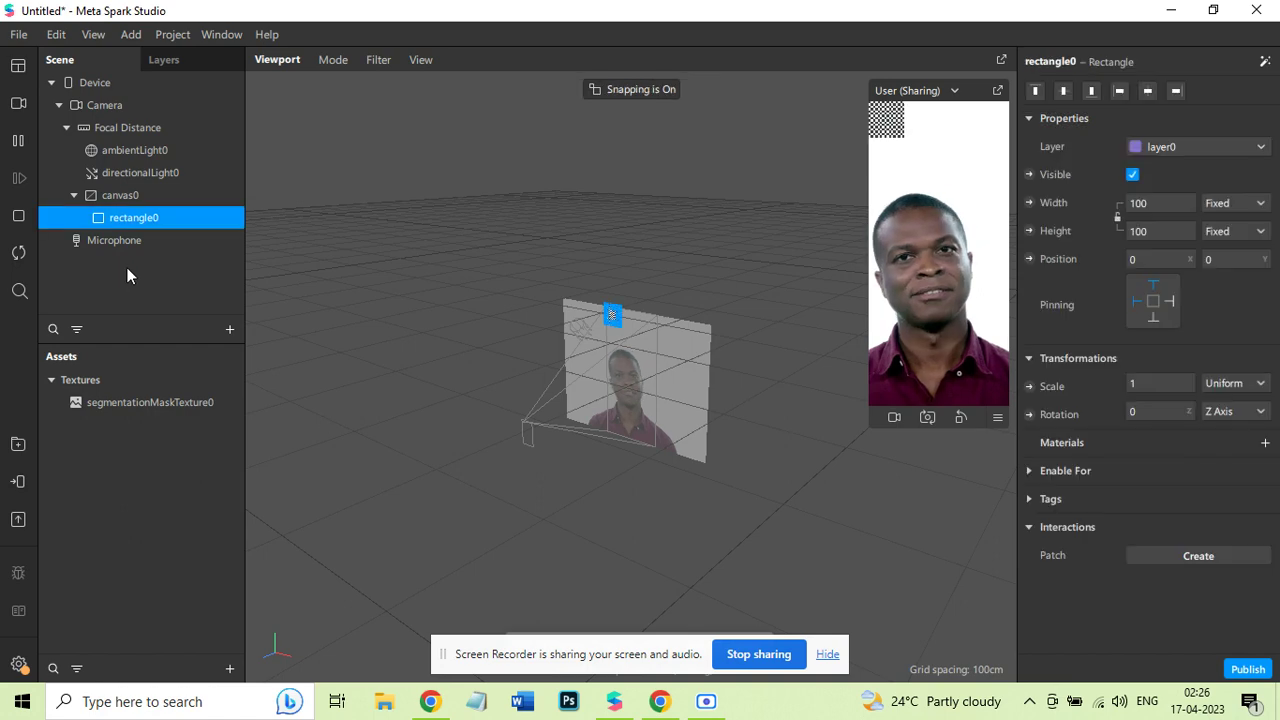
pyautogui.click(147, 217)
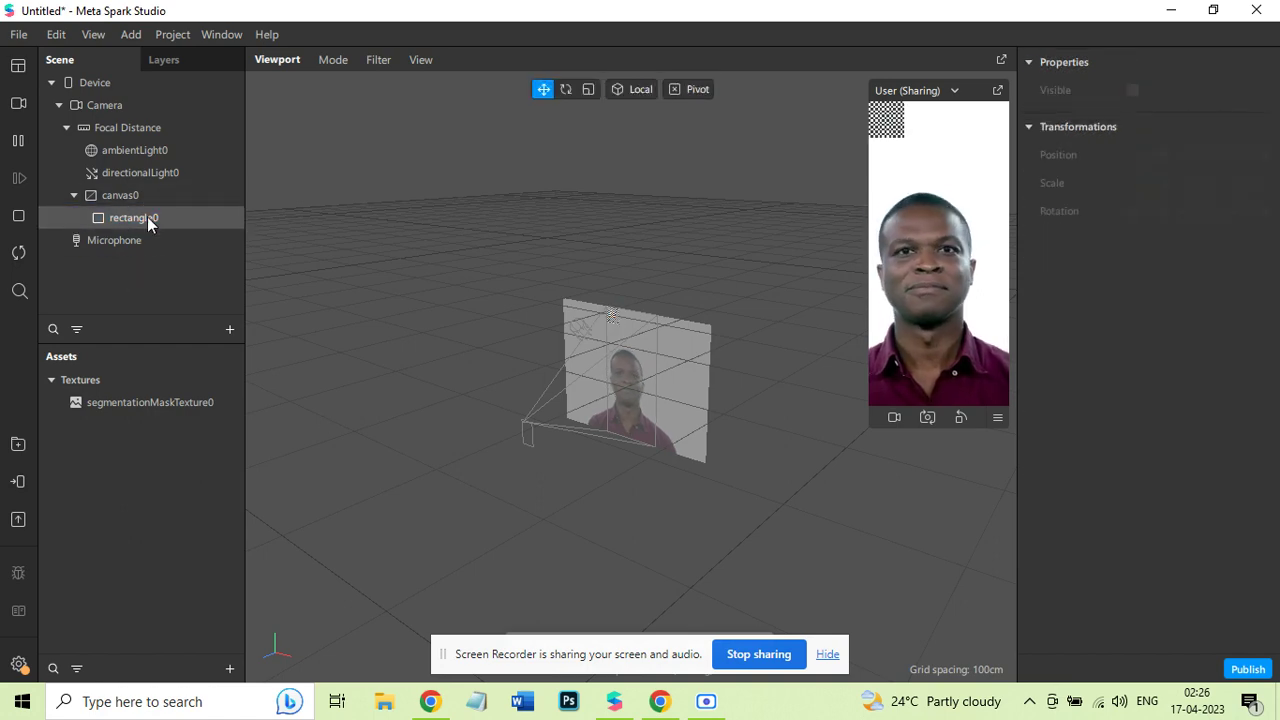
pyautogui.click(147, 216)
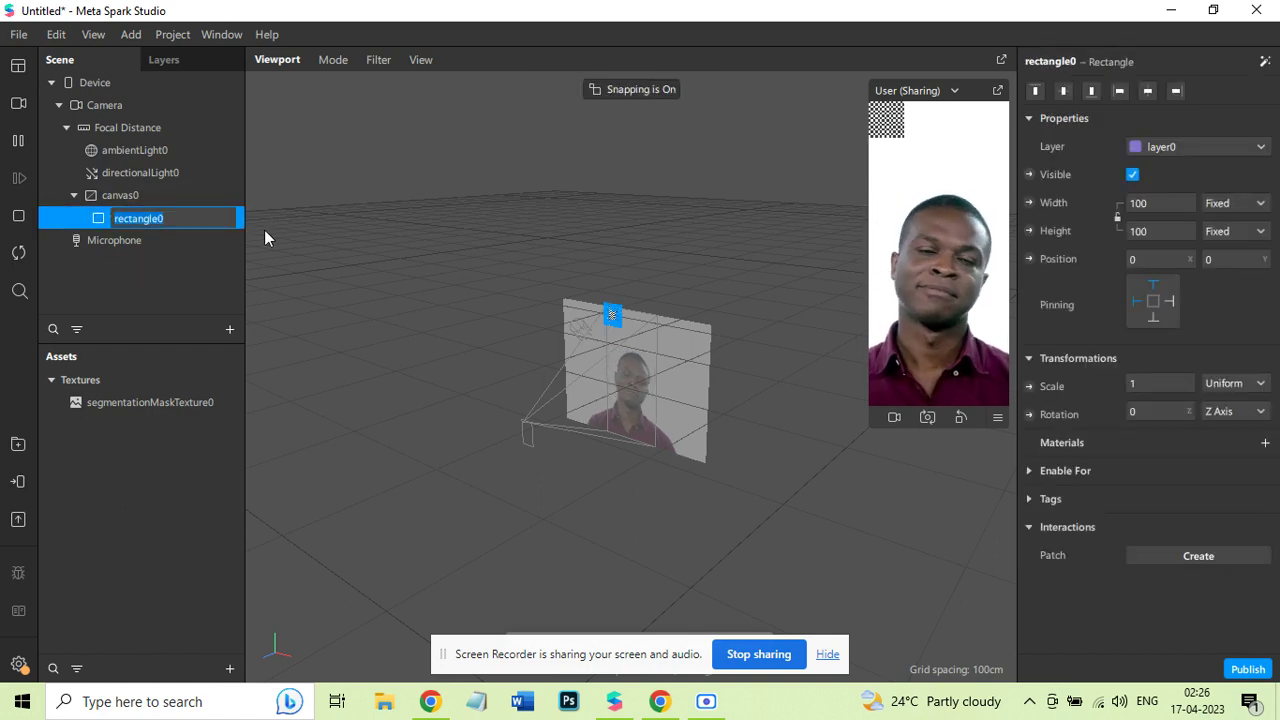
pyautogui.write('bg')
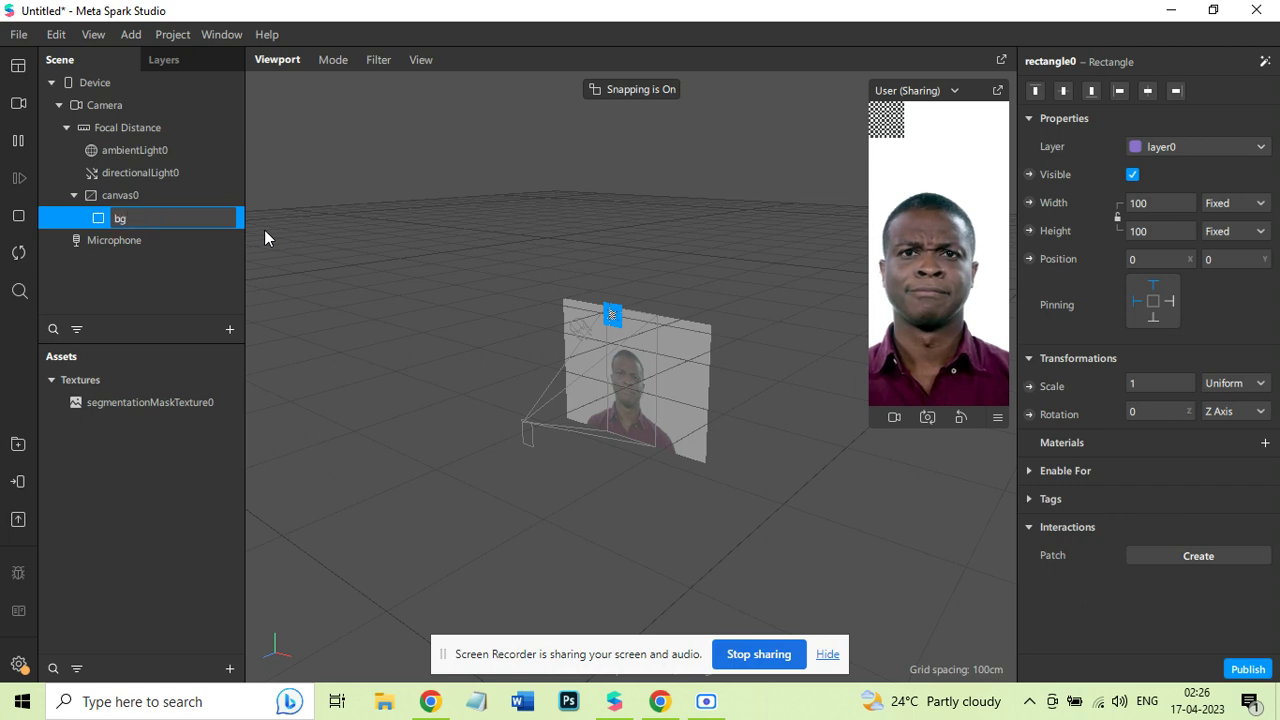
pyautogui.press('Return')
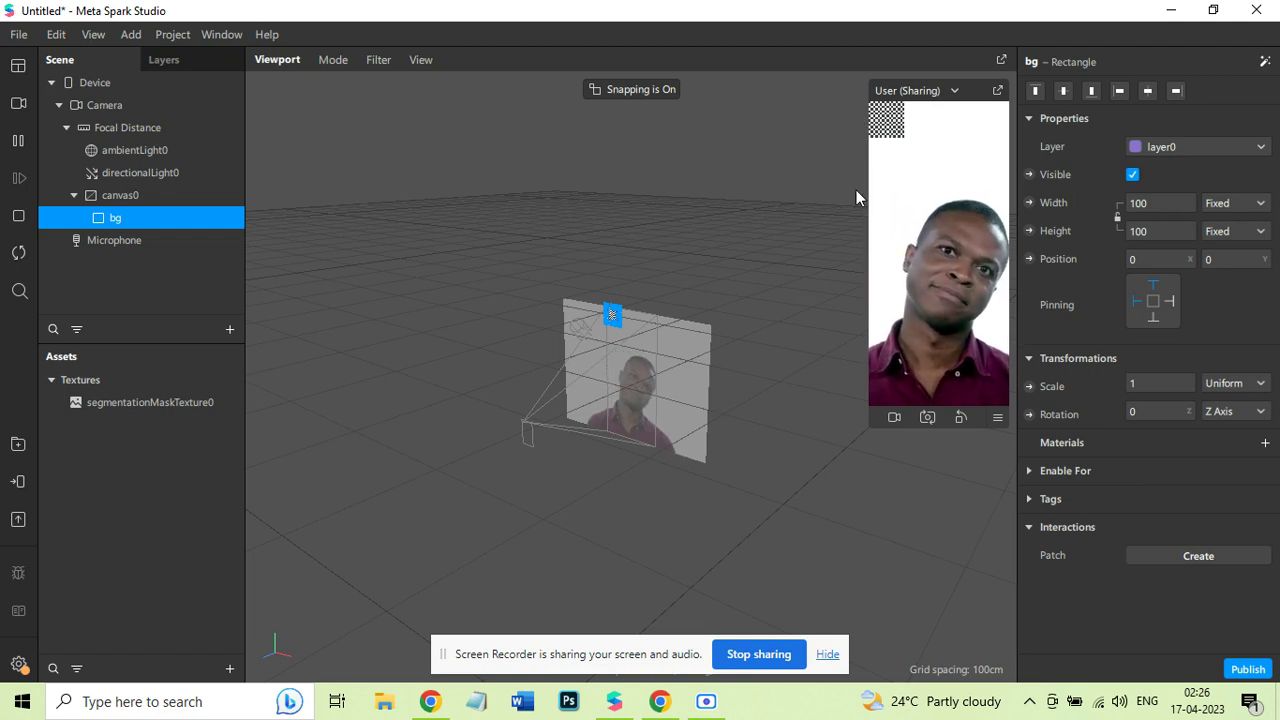
# Set the bg rectangle's width and height to 100 Relative to cover the whole preview.
pyautogui.click(1160, 204)
pyautogui.click(1161, 234)
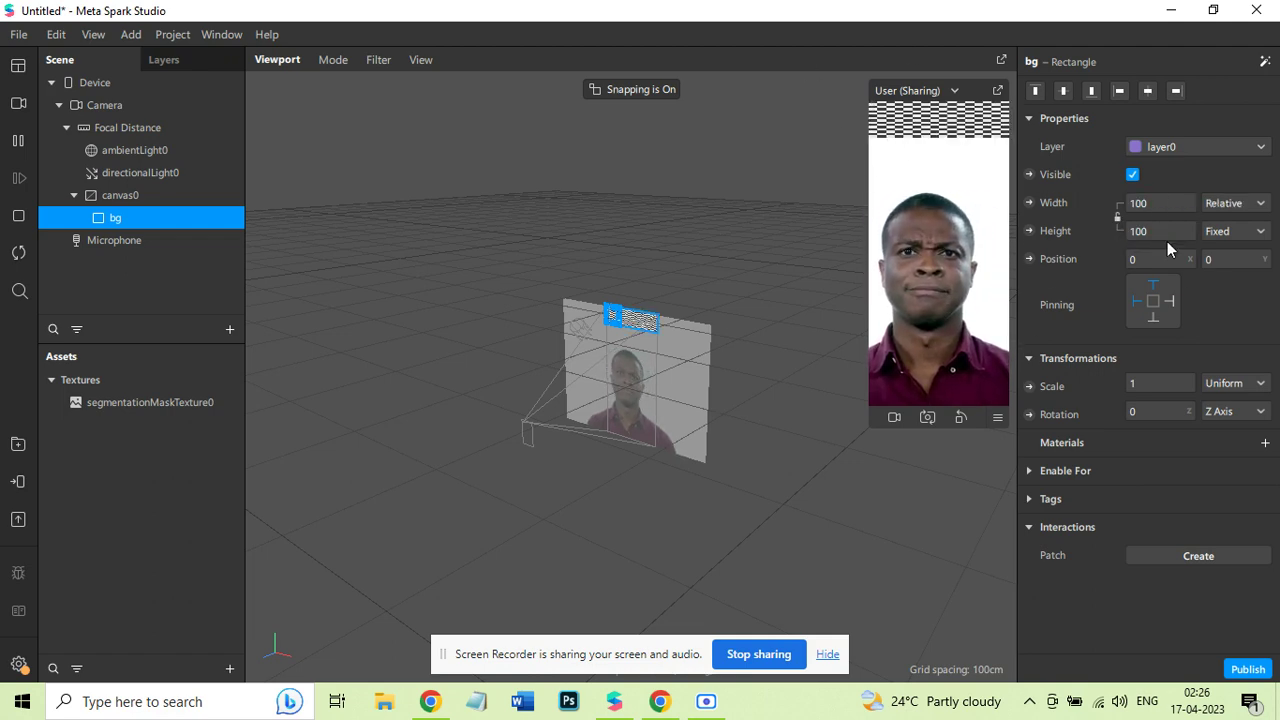
pyautogui.click(1170, 231)
pyautogui.click(1169, 260)
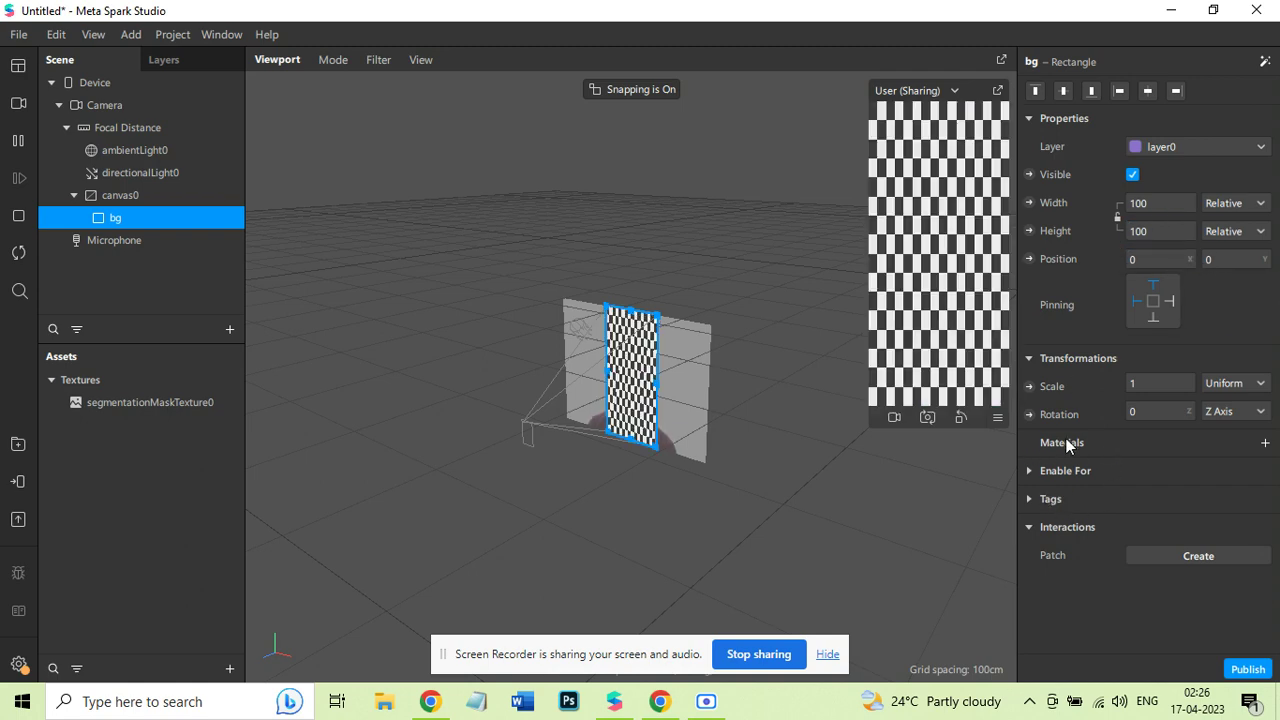
# Add a new material to the bg rectangle and set the material's shader type to Flat.
pyautogui.click(1265, 443)
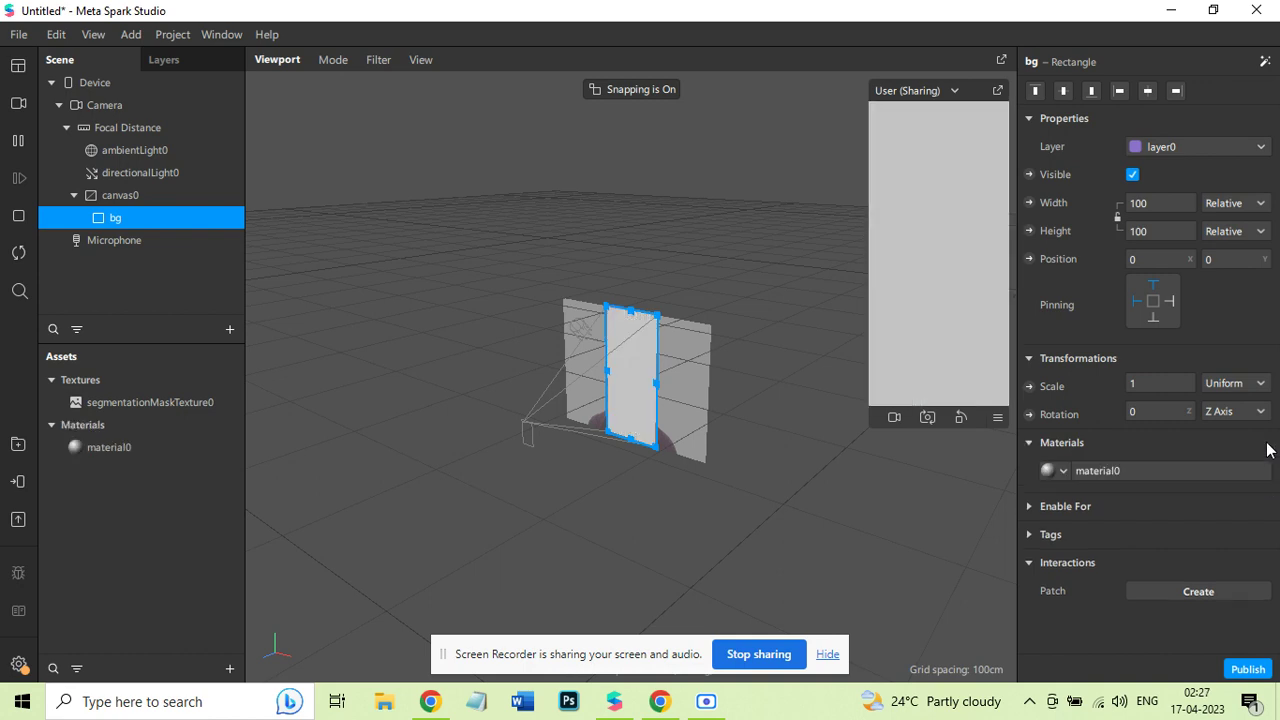
pyautogui.click(113, 449)
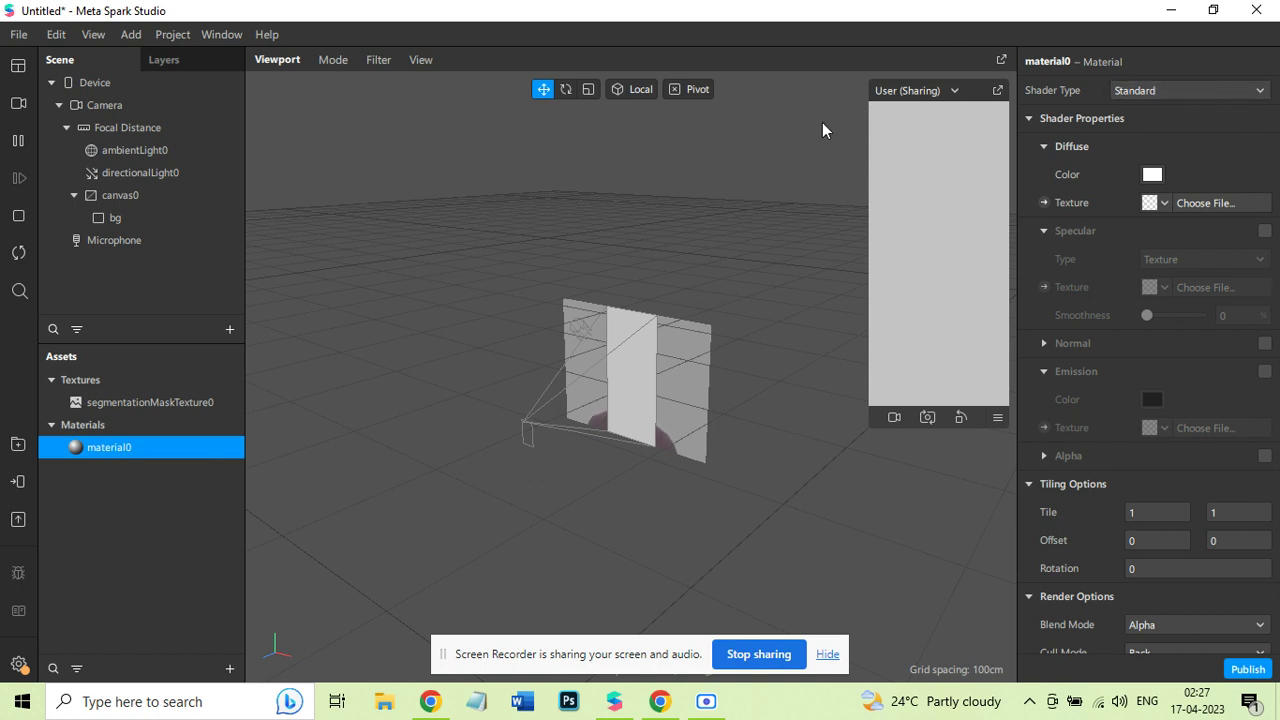
pyautogui.click(1172, 88)
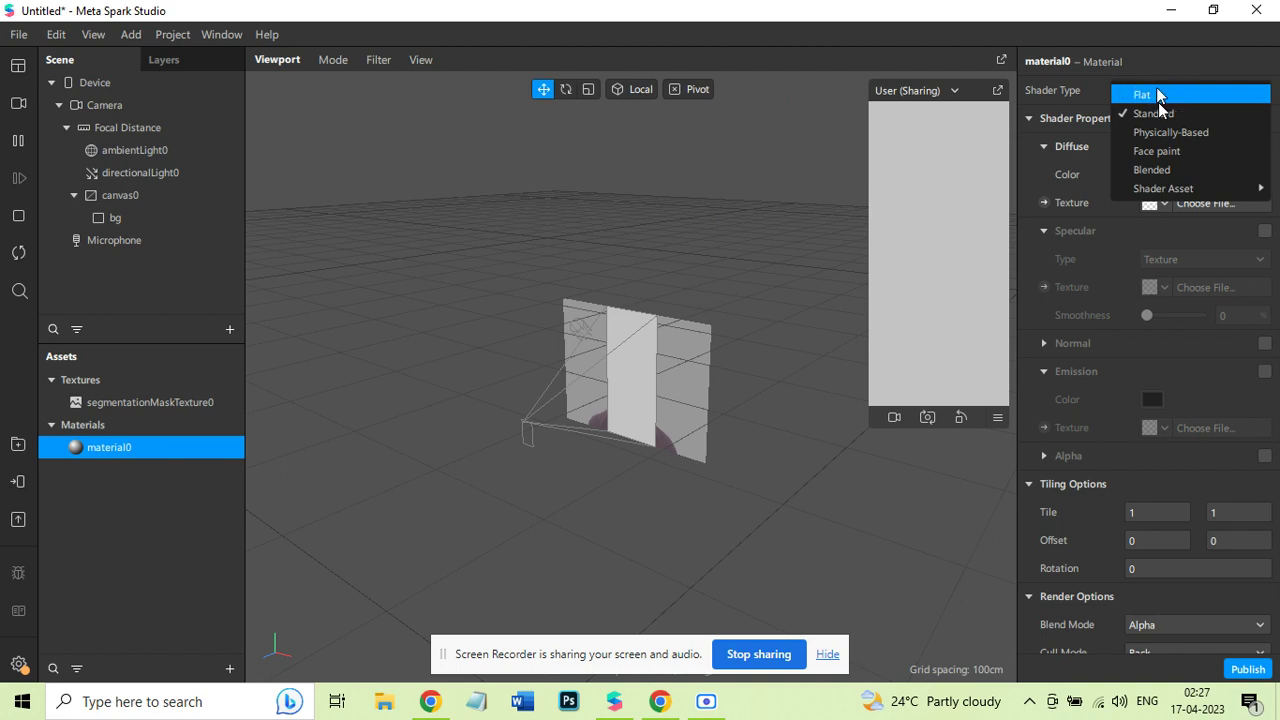
pyautogui.click(1158, 94)
pyautogui.click(1164, 90)
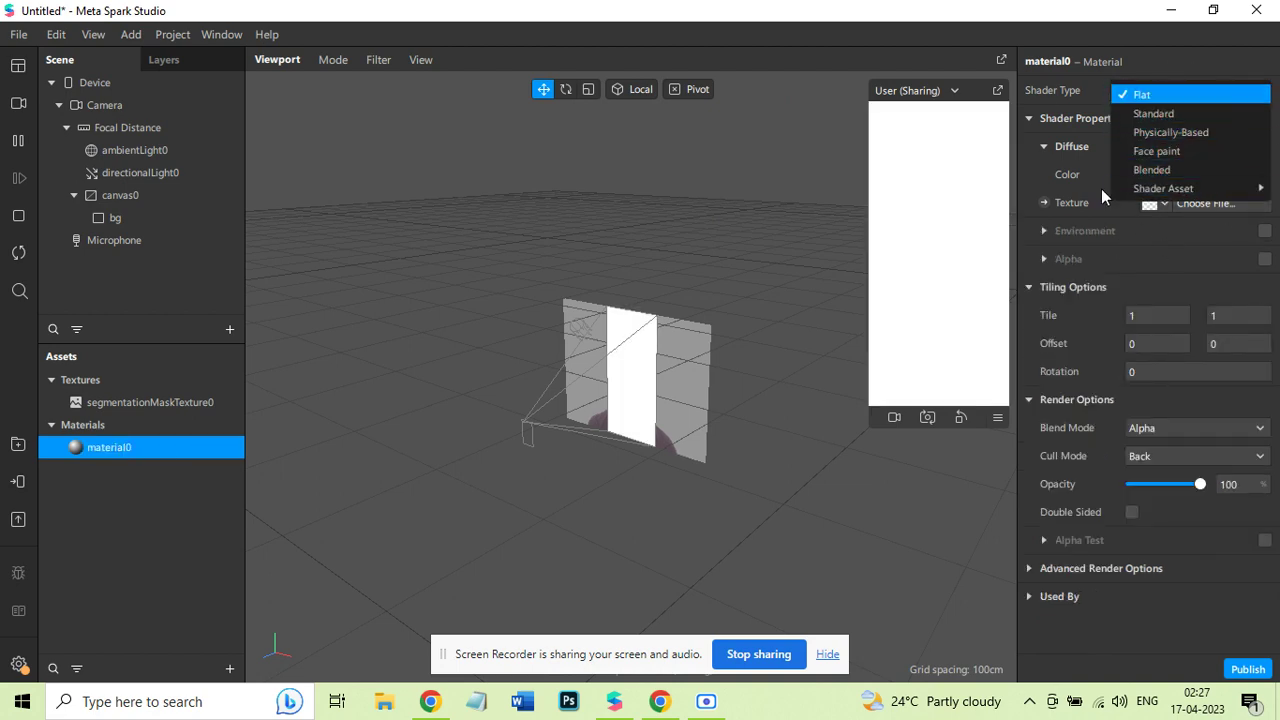
pyautogui.click(1201, 93)
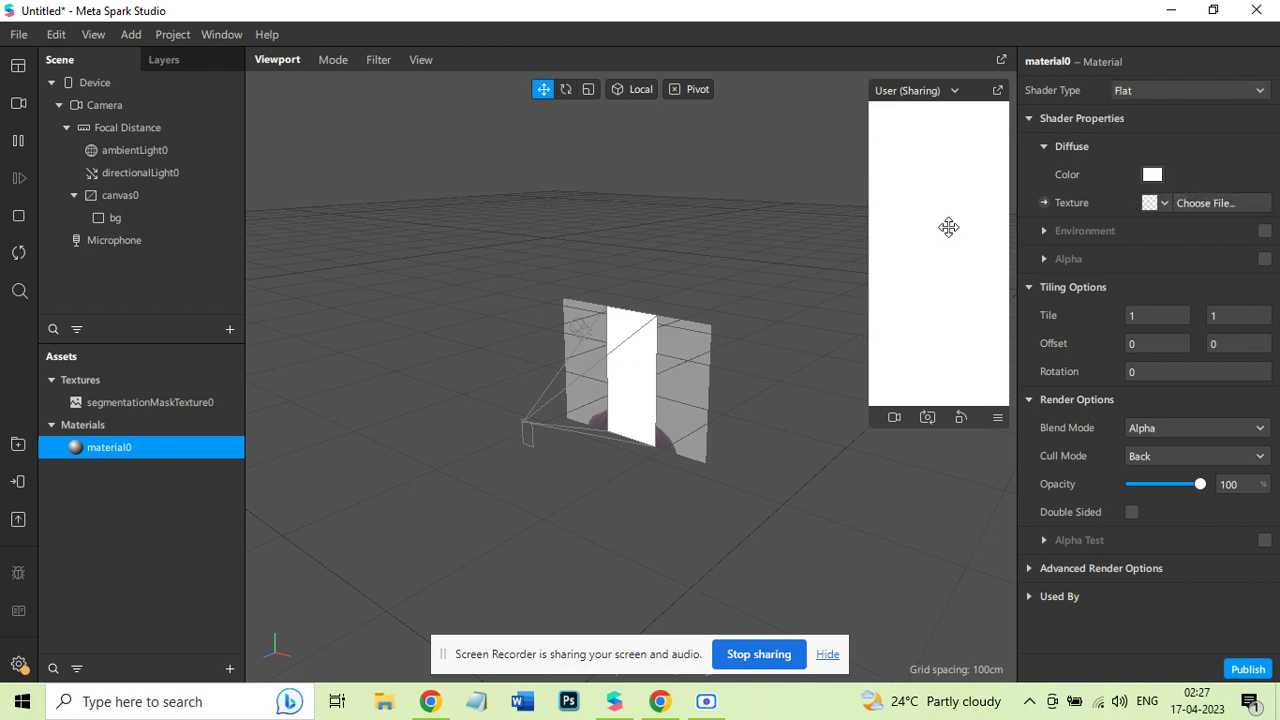
# Import the peakpx2 image from the Pictures folder as the material's diffuse texture.
pyautogui.click(1165, 206)
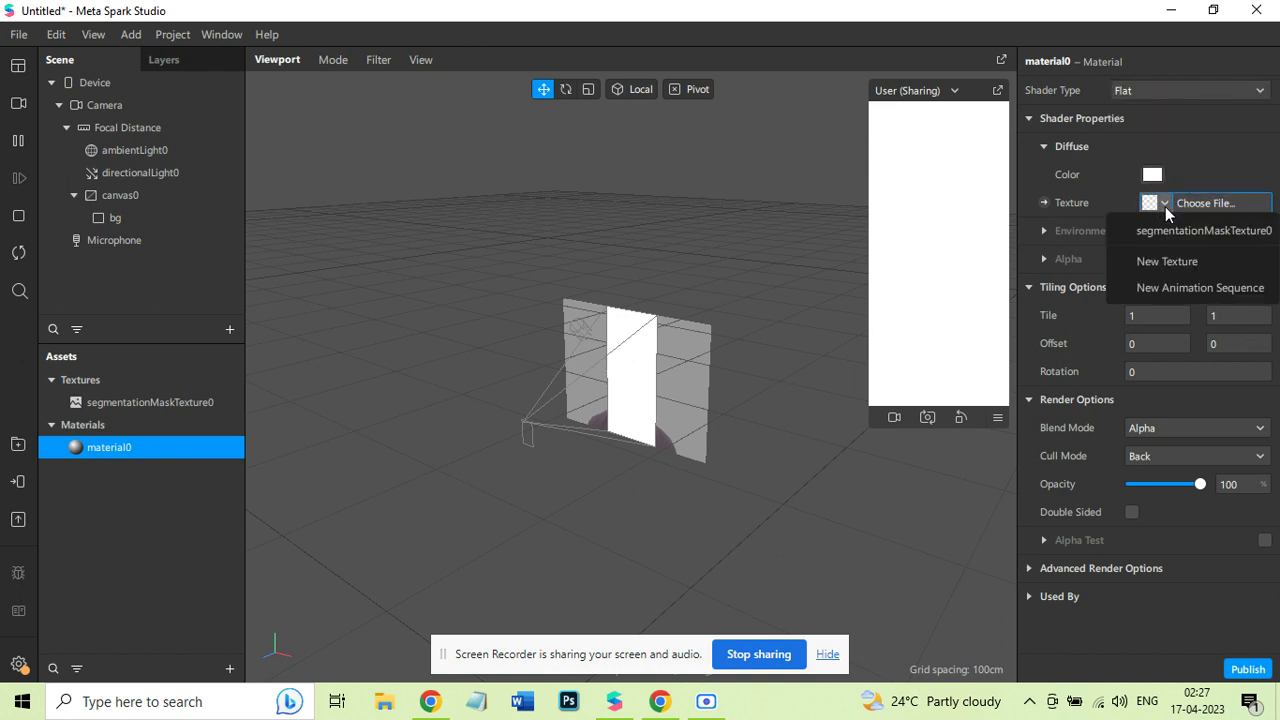
pyautogui.click(1181, 261)
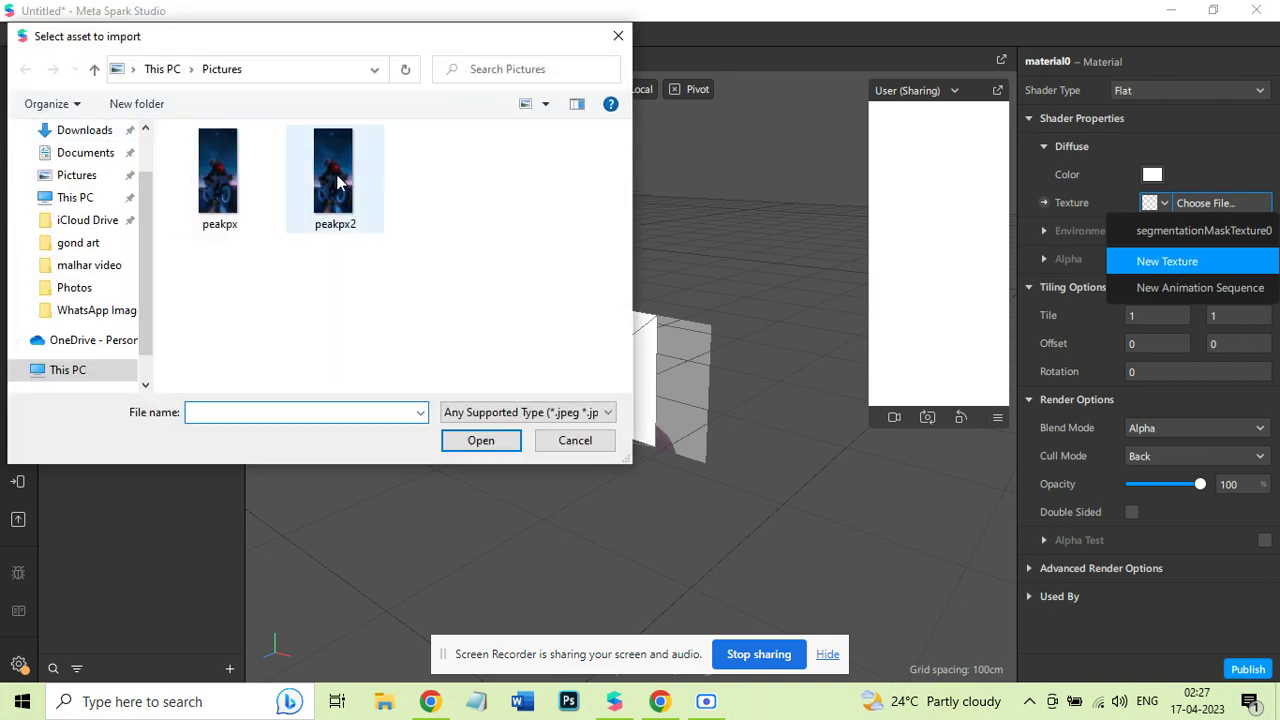
pyautogui.click(338, 181)
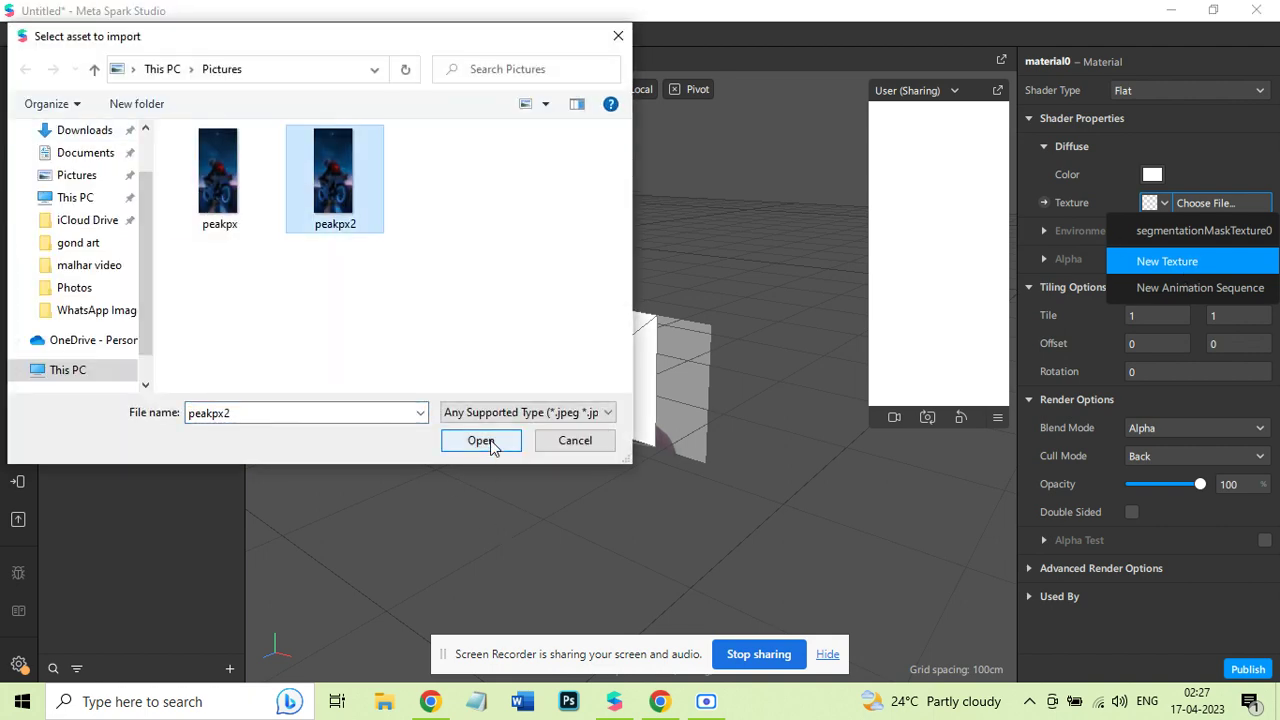
pyautogui.click(490, 441)
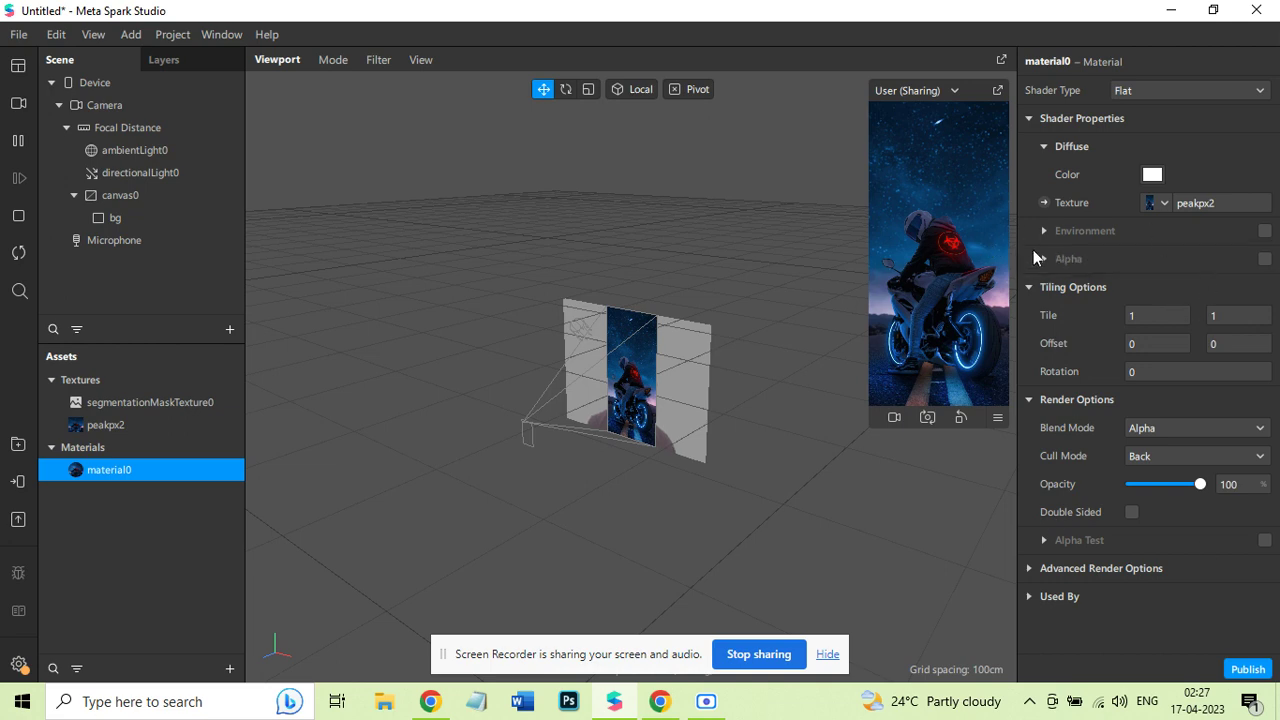
# Enable Alpha on the material with segmentationMaskTexture0 as its texture, and invert the alpha.
pyautogui.click(1265, 259)
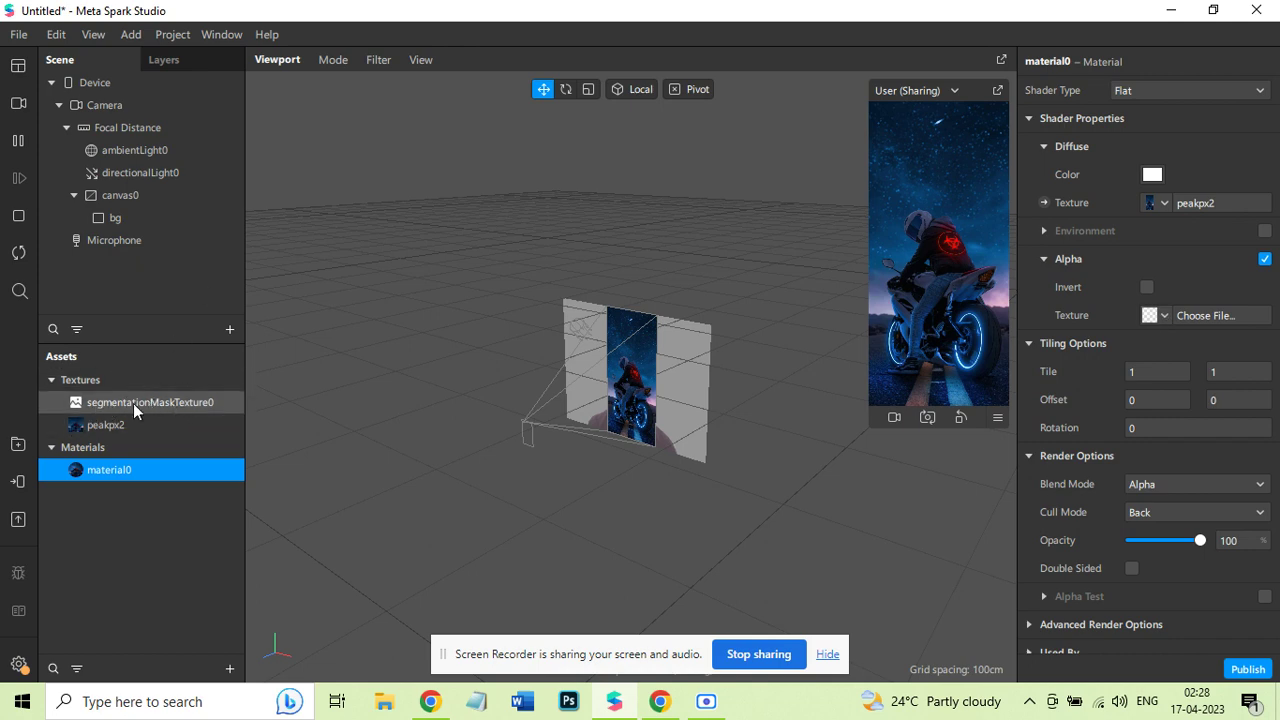
pyautogui.click(1166, 315)
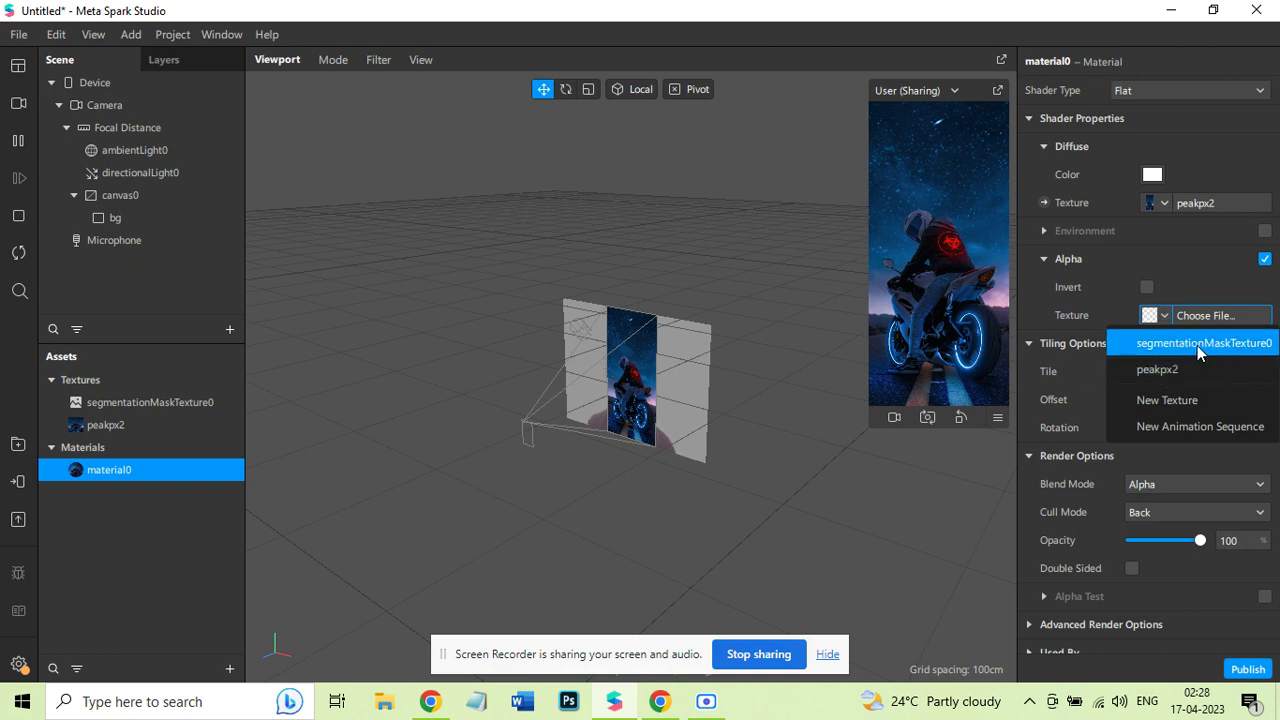
pyautogui.click(1197, 343)
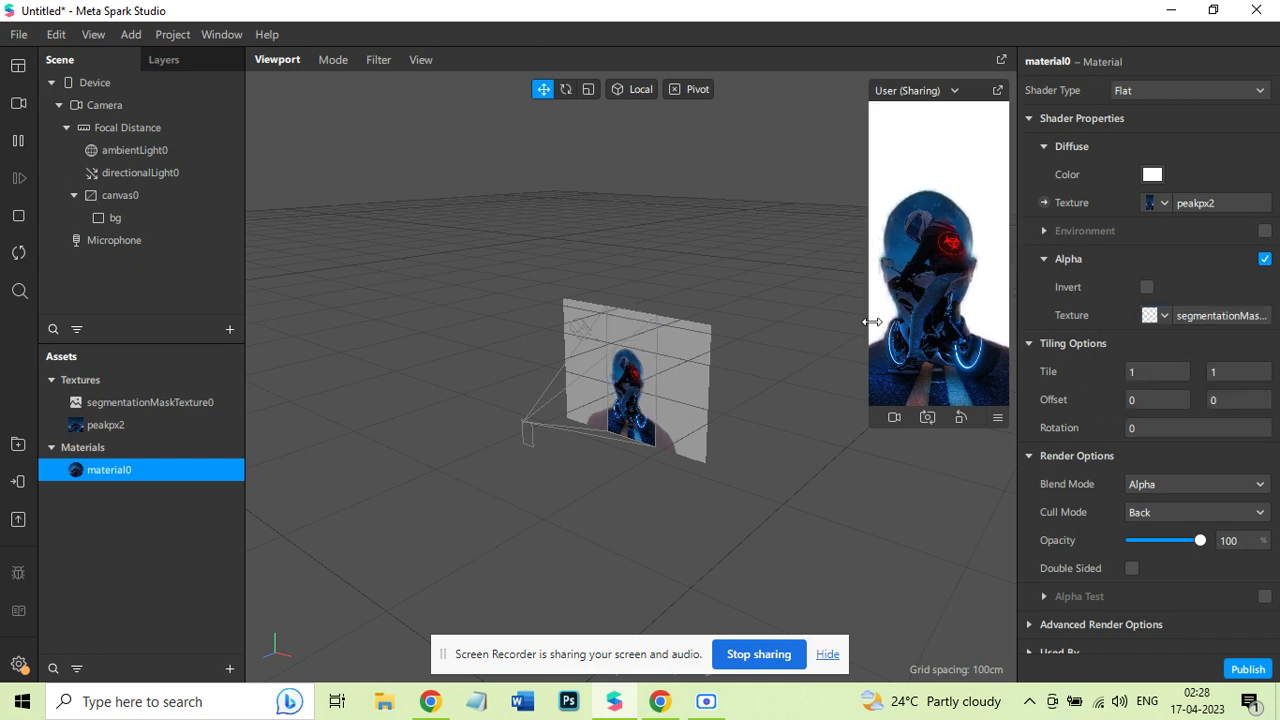
pyautogui.click(1150, 288)
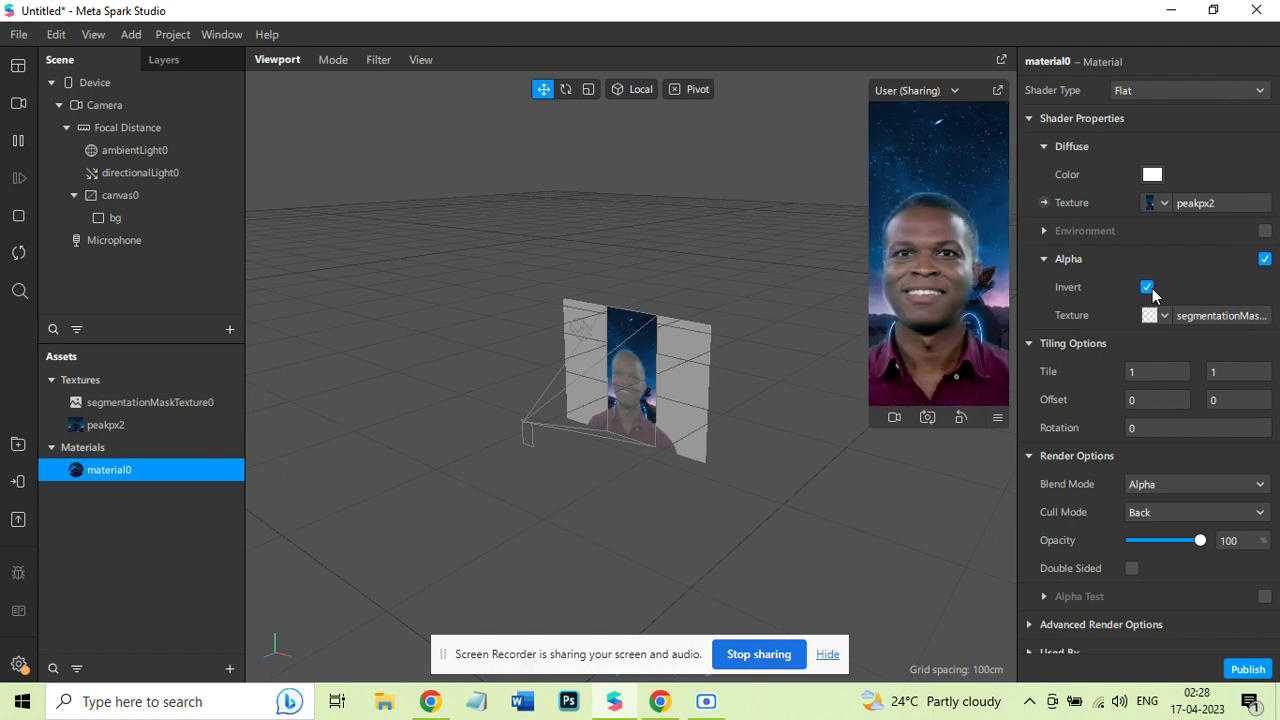